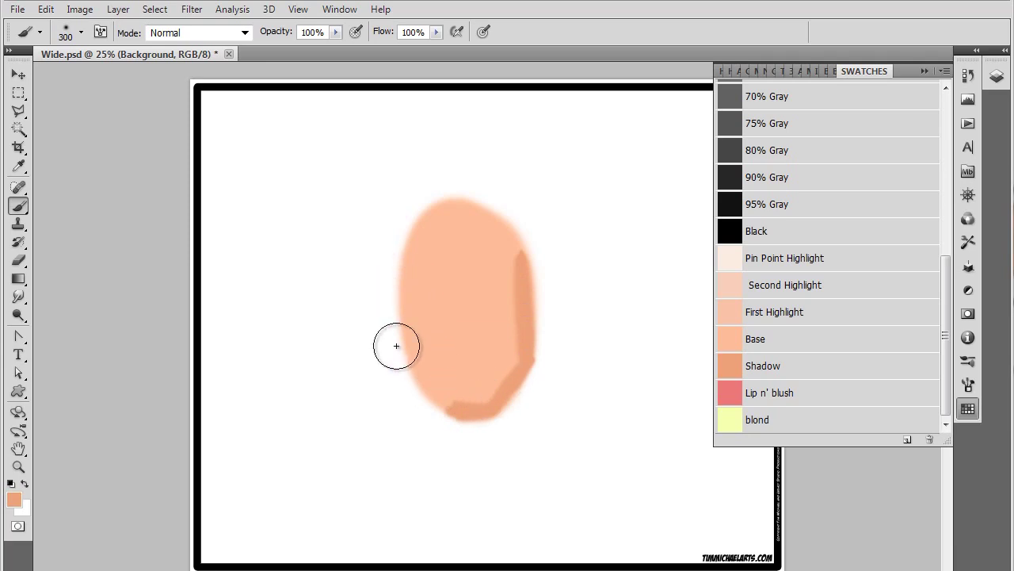
Paint the Shadow tone along the left jawline and block in the eyebrows and eye sockets of the face
{"action": "mouse_move", "coordinate": [431, 396]}
{"action": "left_mouse_down"}
{"action": "mouse_move", "coordinate": [403, 305]}
{"action": "mouse_move", "coordinate": [410, 351]}
{"action": "left_mouse_up"}
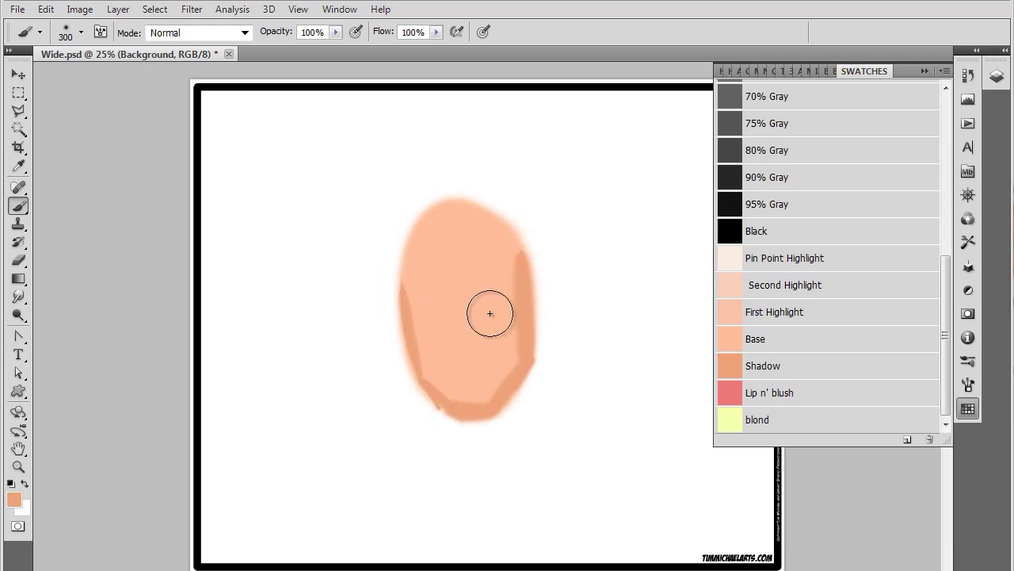
{"action": "left_click_drag", "start_coordinate": [464, 298], "coordinate": [490, 298]}
{"action": "mouse_move", "coordinate": [426, 305]}
{"action": "left_mouse_down"}
{"action": "mouse_move", "coordinate": [468, 298]}
{"action": "mouse_move", "coordinate": [483, 282]}
{"action": "mouse_move", "coordinate": [426, 306]}
{"action": "mouse_move", "coordinate": [446, 294]}
{"action": "mouse_move", "coordinate": [460, 323]}
{"action": "left_mouse_up"}
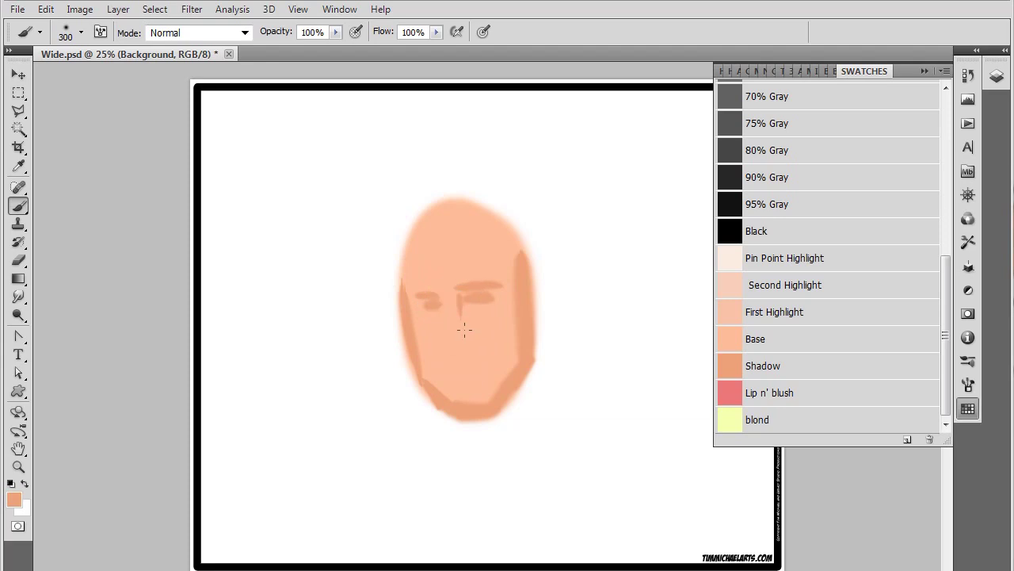
Enable pen pressure for the brush and paint softer Shadow strokes on the nose, mouth, chin and right side of the forehead
{"action": "left_click", "coordinate": [483, 32]}
{"action": "left_click_drag", "start_coordinate": [464, 330], "coordinate": [460, 321]}
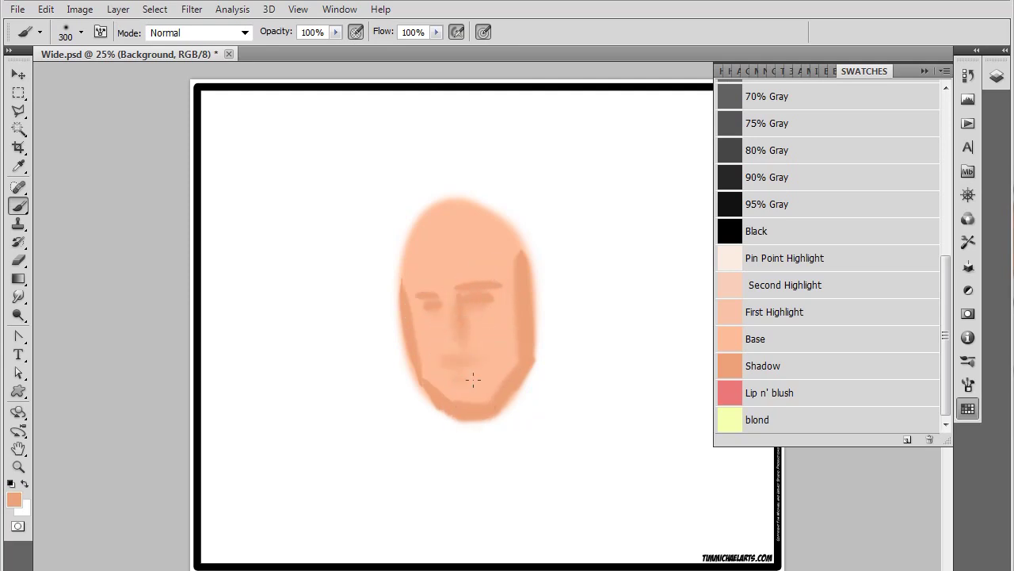
{"action": "left_click_drag", "start_coordinate": [512, 270], "coordinate": [521, 313]}
{"action": "mouse_move", "coordinate": [471, 224]}
{"action": "left_mouse_down"}
{"action": "mouse_move", "coordinate": [499, 238]}
{"action": "mouse_move", "coordinate": [529, 282]}
{"action": "left_mouse_up"}
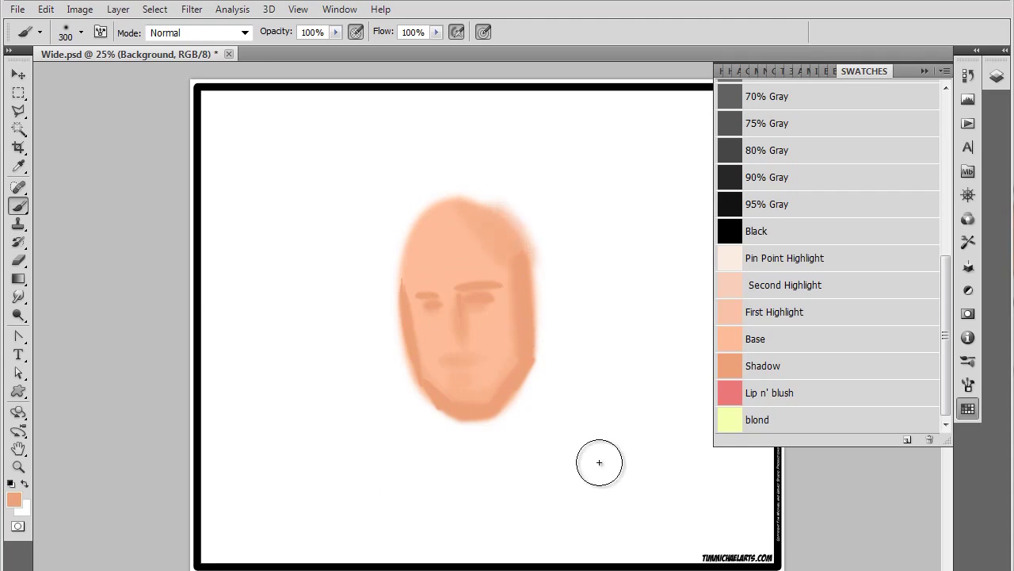
Brush First Highlight lightly over the forehead, cheeks and chin, and check that colour in the colour picker
{"action": "left_click", "coordinate": [770, 311]}
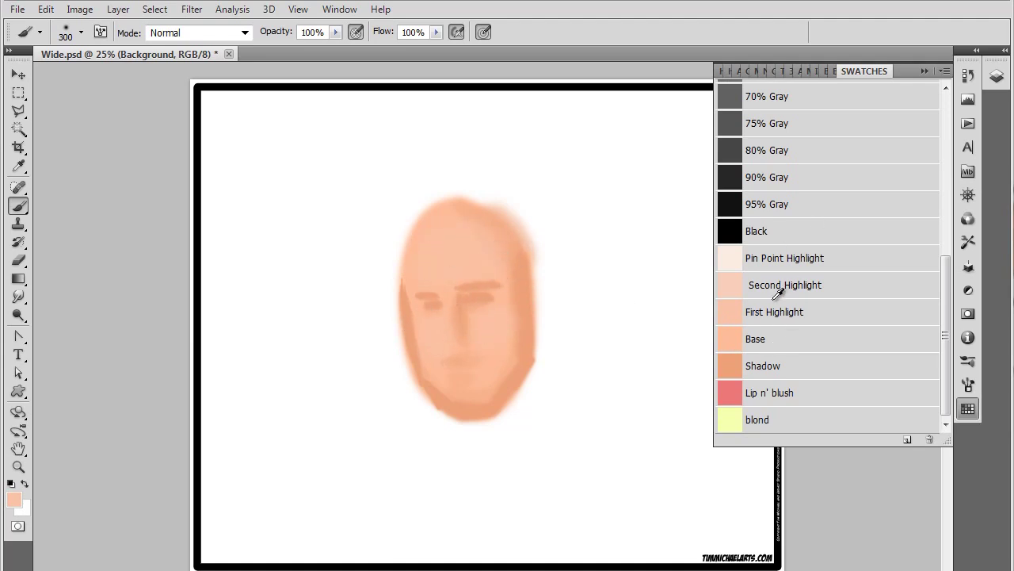
{"action": "key", "text": "i"}
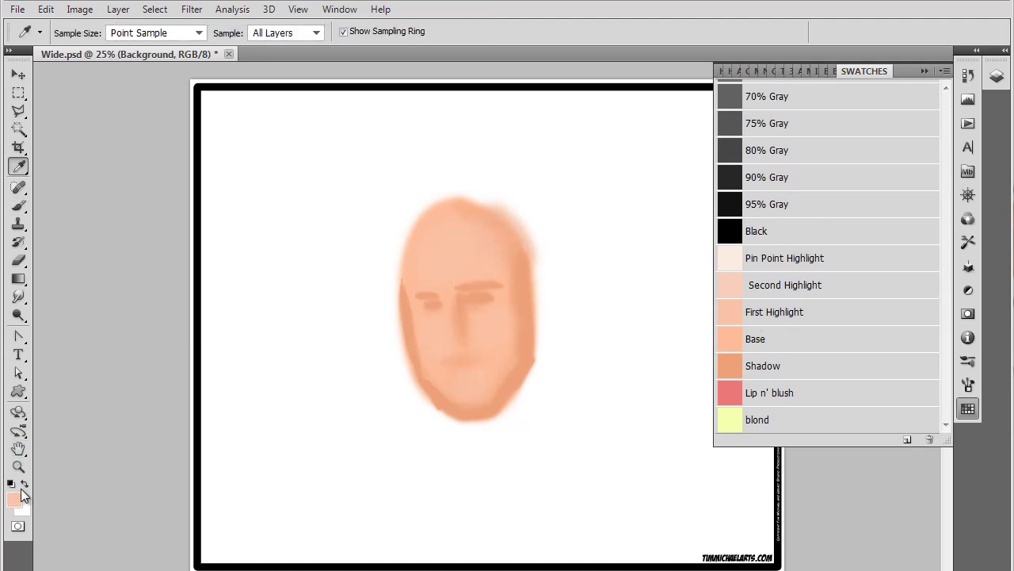
{"action": "left_click", "coordinate": [14, 499]}
{"action": "left_click", "coordinate": [781, 185]}
{"action": "key", "text": "b"}
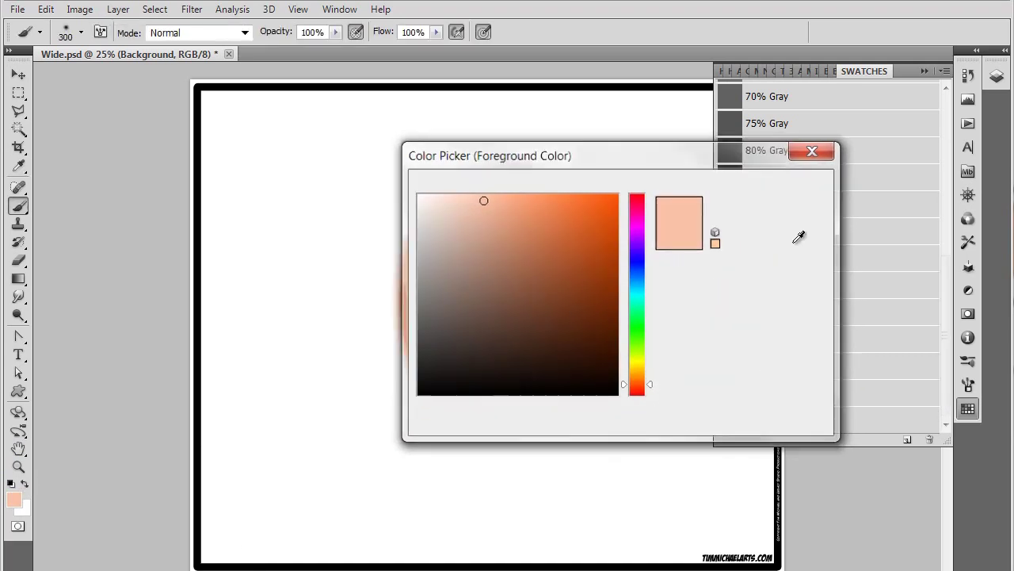
Brush Second Highlight over the cheeks, chin and forehead, and add Pin Point Highlight to their brightest spots
{"action": "left_click", "coordinate": [483, 323]}
{"action": "left_click", "coordinate": [430, 338]}
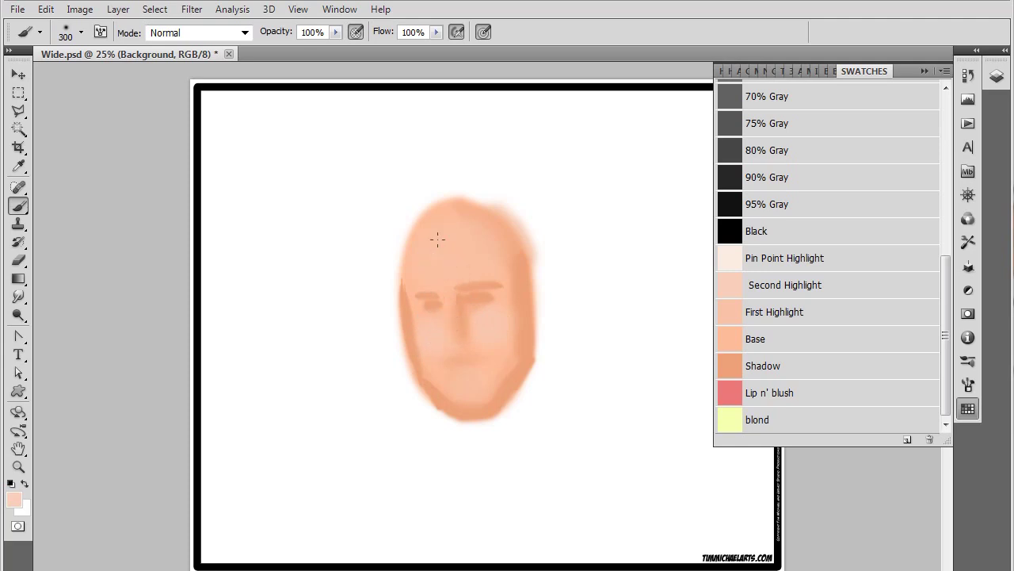
{"action": "left_click", "coordinate": [456, 361]}
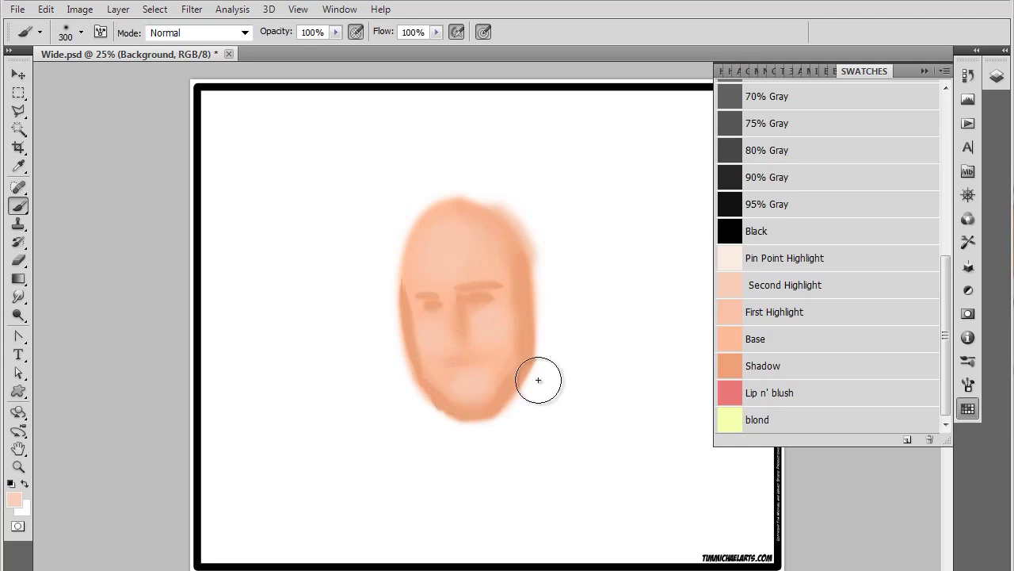
{"action": "left_click", "coordinate": [836, 260]}
{"action": "left_click", "coordinate": [453, 244]}
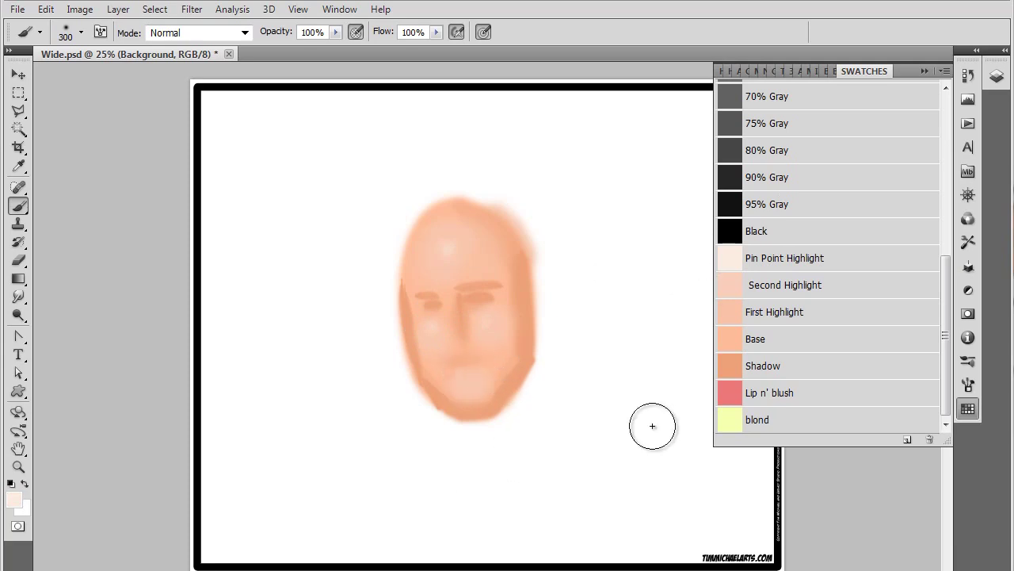
Blend Second Highlight around the nose and chin, and inspect that colour's values in the colour picker
{"action": "left_click", "coordinate": [781, 285]}
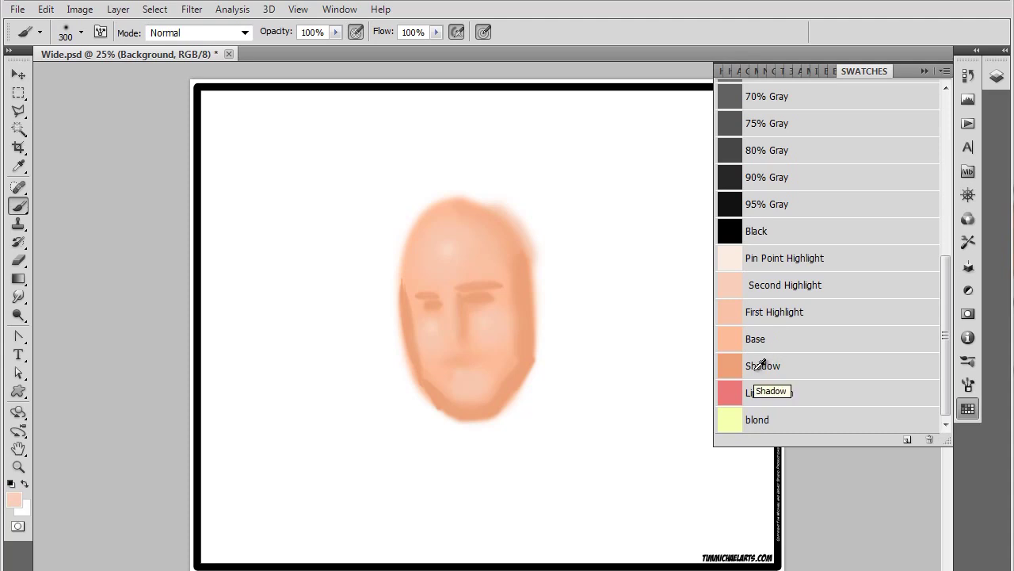
{"action": "key", "text": "i"}
{"action": "left_click", "coordinate": [18, 499]}
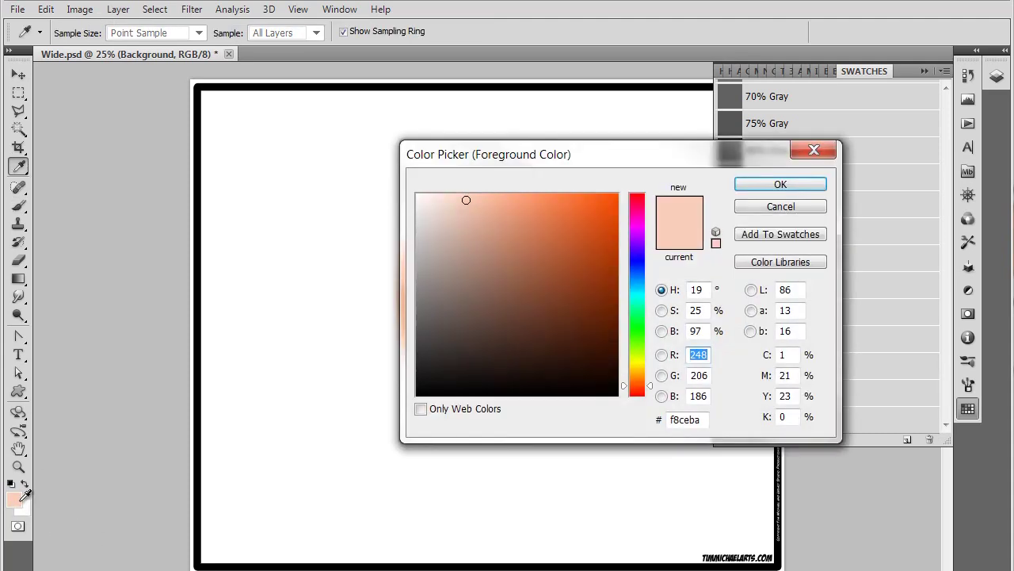
{"action": "left_click_drag", "start_coordinate": [727, 159], "coordinate": [495, 101]}
{"action": "key", "text": "Return"}
{"action": "key", "text": "b"}
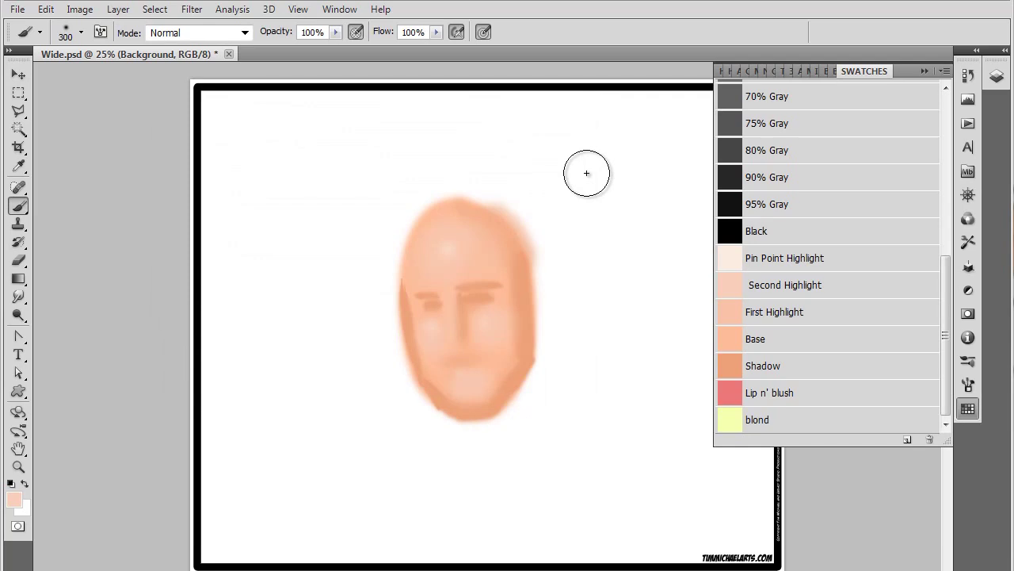
Load the Shadow swatch and darken the foreground colour to d5885e for painting with the brush
{"action": "left_click", "coordinate": [773, 366]}
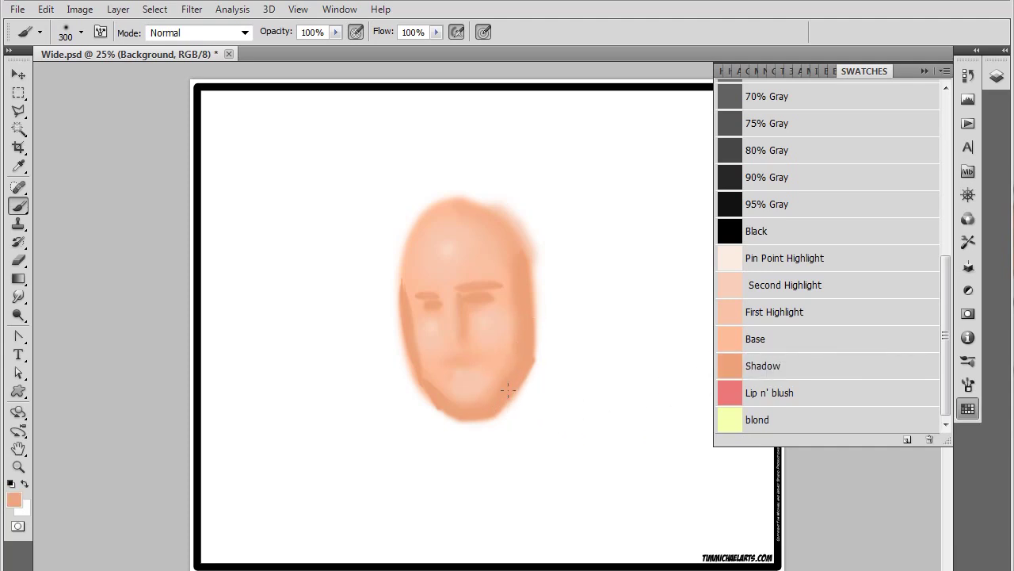
{"action": "left_click", "coordinate": [14, 499]}
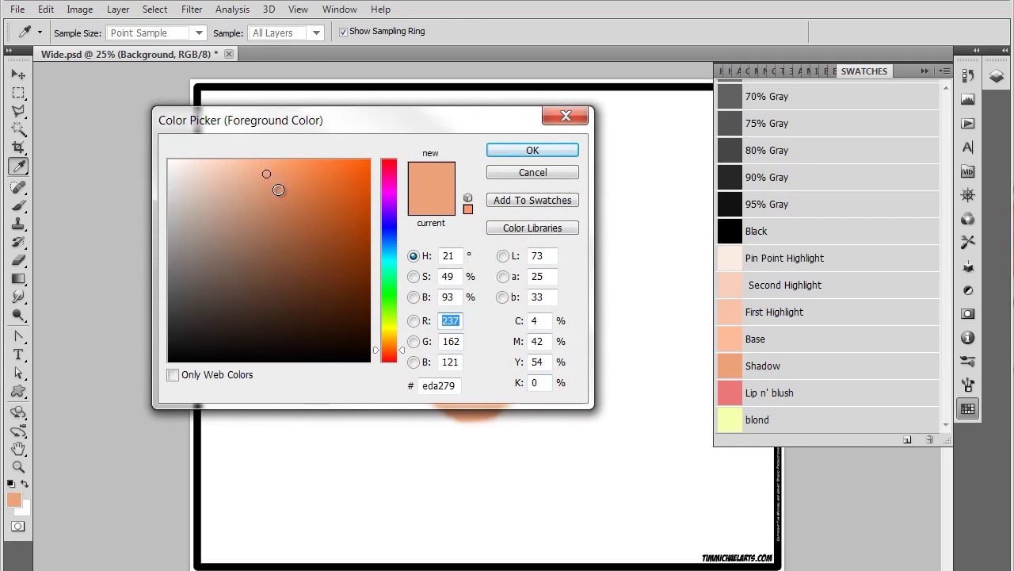
{"action": "left_click", "coordinate": [278, 189]}
{"action": "left_click", "coordinate": [280, 192]}
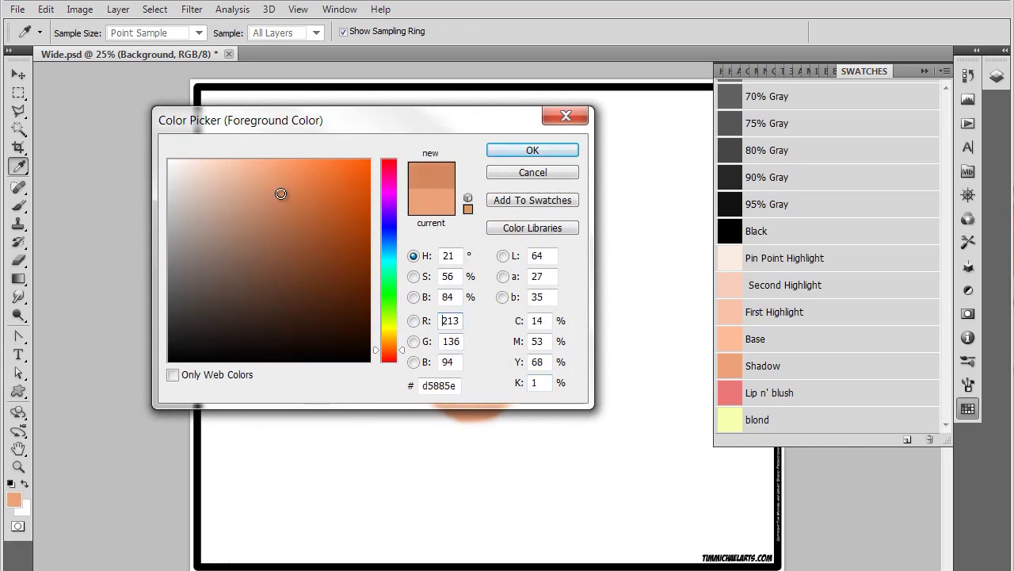
{"action": "left_click", "coordinate": [532, 150]}
{"action": "key", "text": "b"}
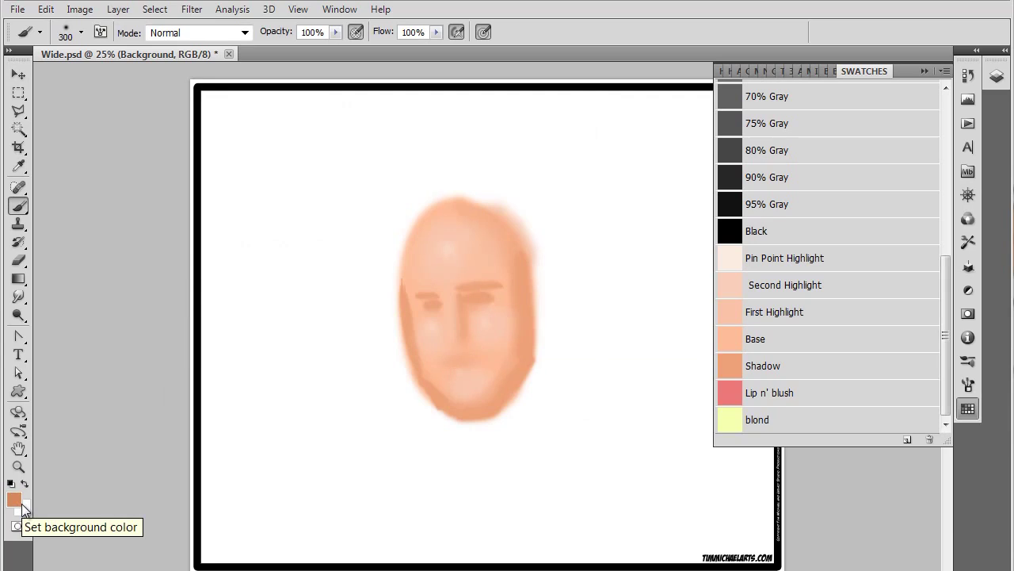
Save the darker foreground colour as a new swatch named "Deep Shadow"
{"action": "left_click", "coordinate": [908, 441]}
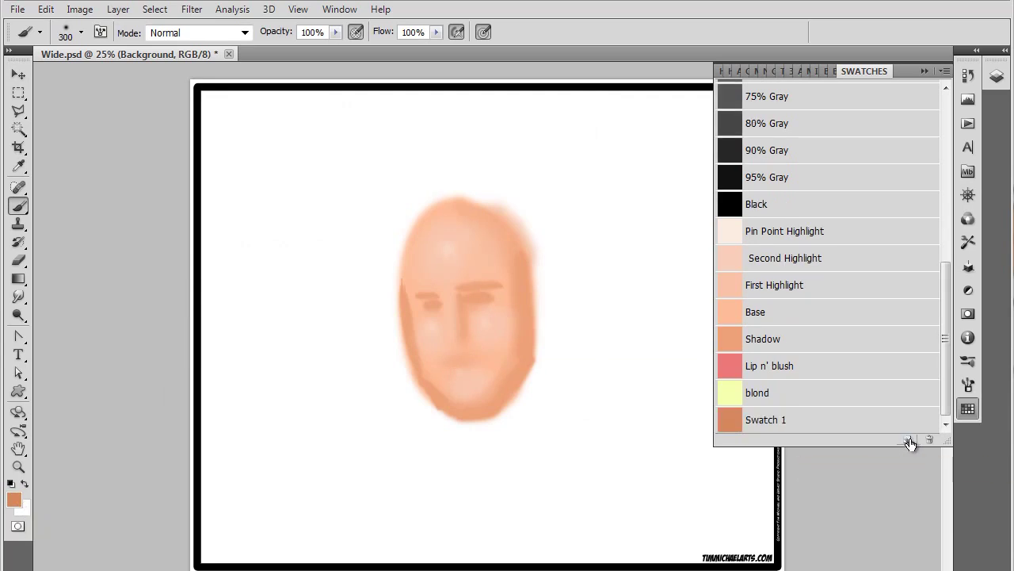
{"action": "double_click", "coordinate": [779, 416]}
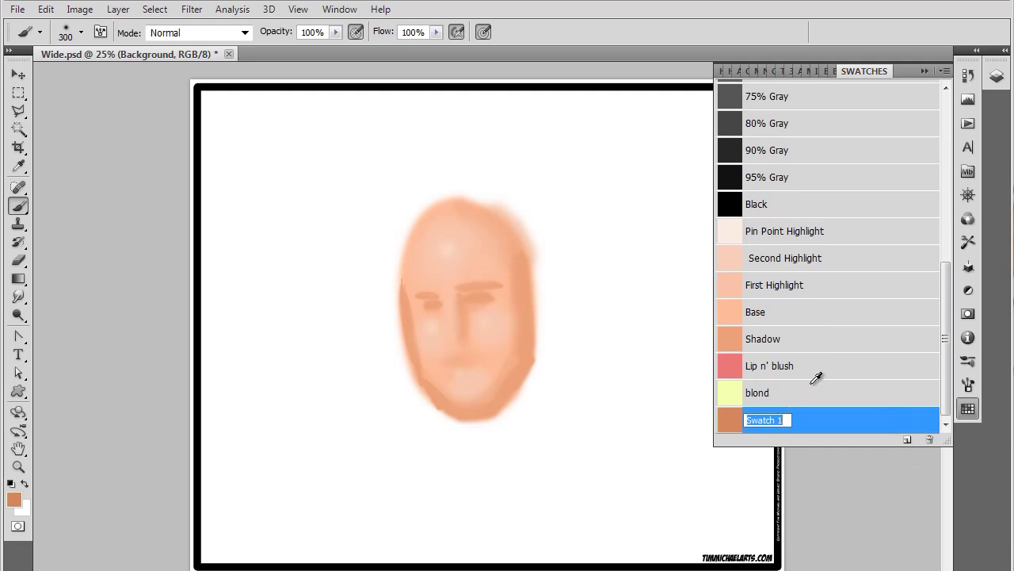
{"action": "type", "text": "Deep Shadow"}
{"action": "key", "text": "Return"}
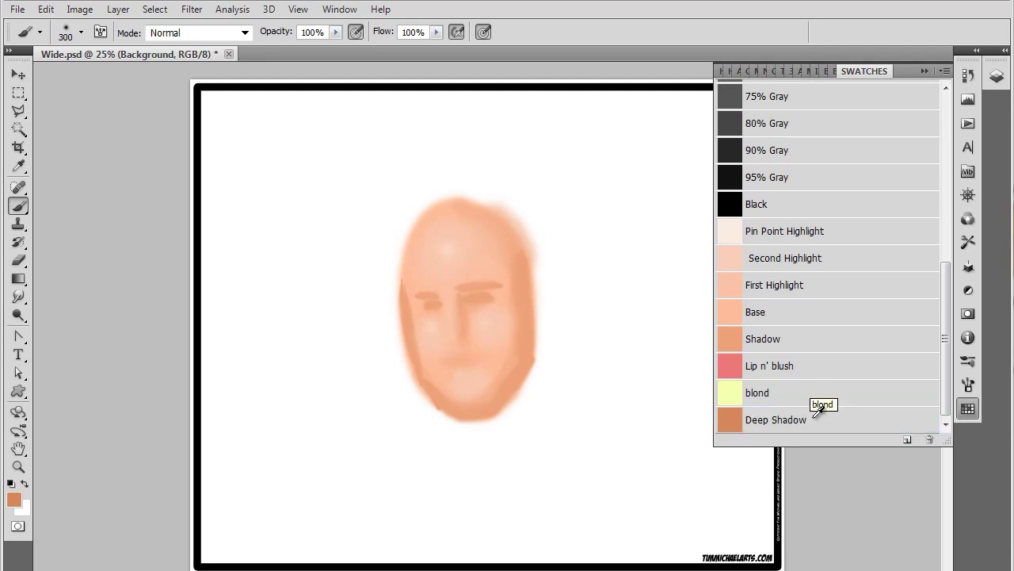
Paint Deep Shadow down the right side and jaw, reduce the brush to 100, and add the eye shadows, nose side and both ears
{"action": "mouse_move", "coordinate": [528, 265]}
{"action": "left_mouse_down"}
{"action": "mouse_move", "coordinate": [537, 364]}
{"action": "mouse_move", "coordinate": [504, 416]}
{"action": "left_mouse_up"}
{"action": "key", "text": "bracketleft"}
{"action": "key", "text": "bracketleft"}
{"action": "key", "text": "bracketleft"}
{"action": "key", "text": "bracketleft"}
{"action": "left_click_drag", "start_coordinate": [539, 293], "coordinate": [531, 317]}
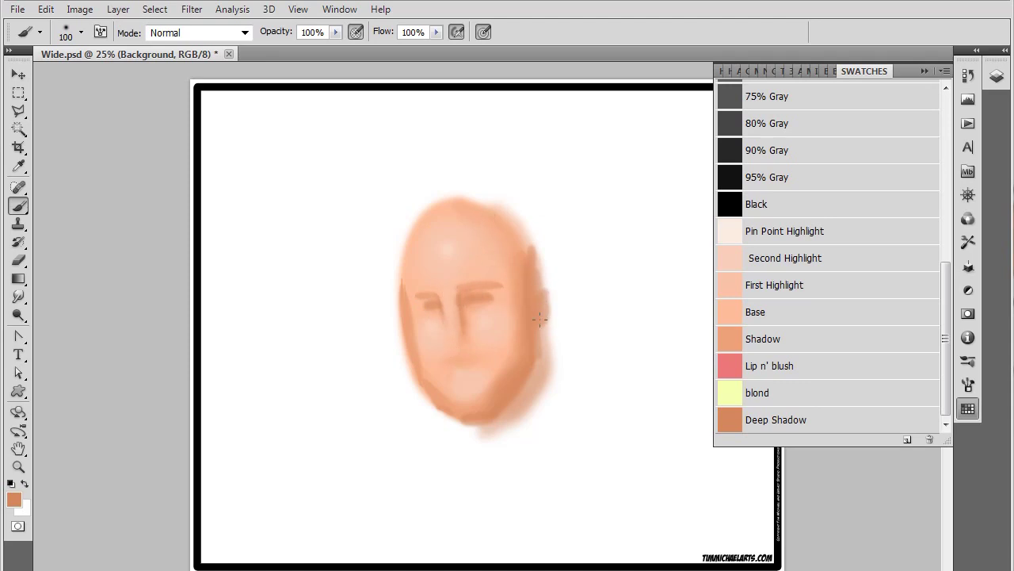
{"action": "left_click_drag", "start_coordinate": [403, 319], "coordinate": [399, 340]}
Paint short Deep Shadow strokes around the hairline and top of the head to suggest hair
{"action": "left_click_drag", "start_coordinate": [424, 251], "coordinate": [428, 249]}
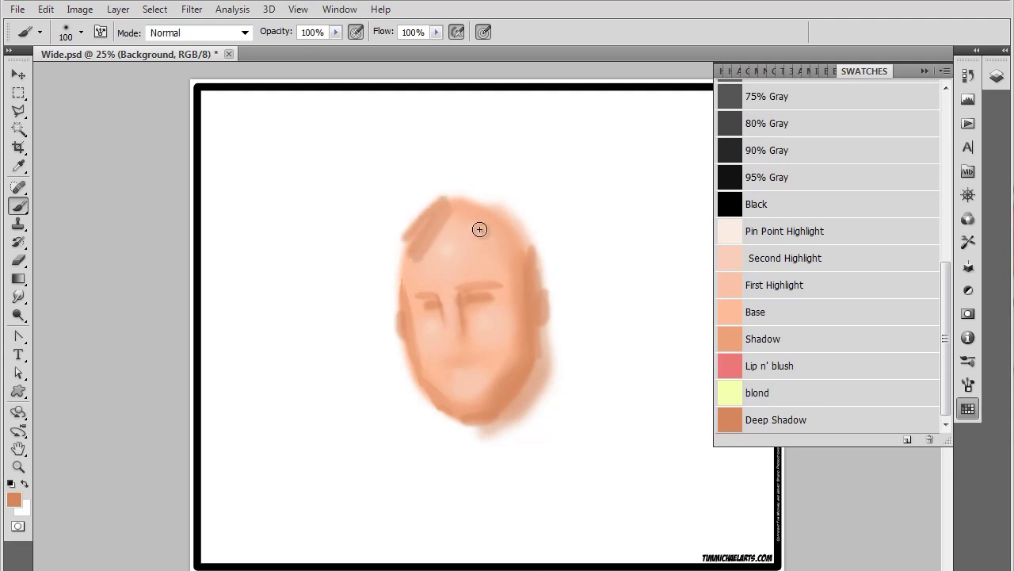
{"action": "mouse_move", "coordinate": [435, 204]}
{"action": "left_mouse_down"}
{"action": "mouse_move", "coordinate": [462, 205]}
{"action": "mouse_move", "coordinate": [557, 256]}
{"action": "left_mouse_up"}
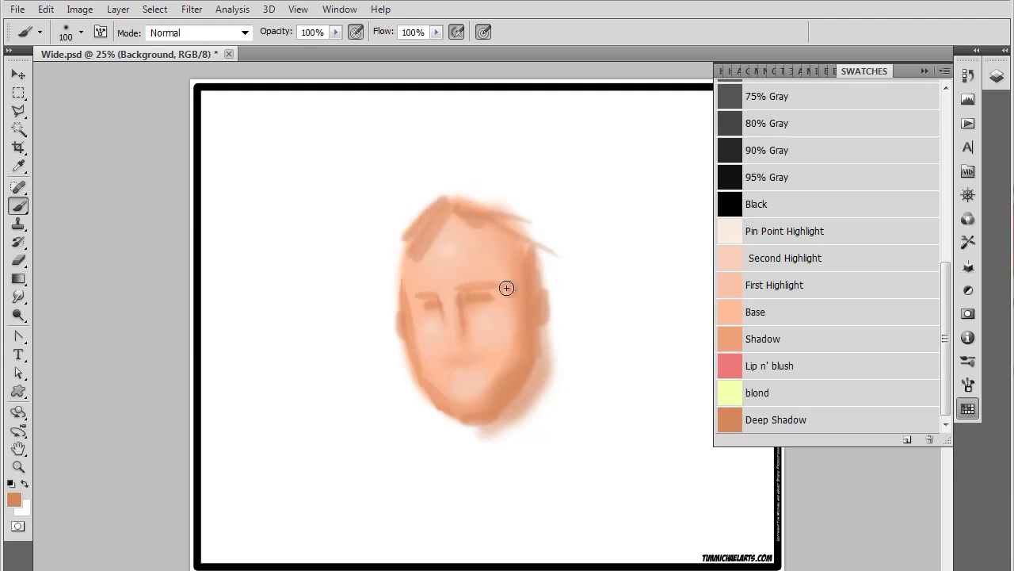
{"action": "left_click_drag", "start_coordinate": [485, 249], "coordinate": [543, 230]}
{"action": "mouse_move", "coordinate": [440, 204]}
{"action": "left_mouse_down"}
{"action": "mouse_move", "coordinate": [475, 187]}
{"action": "mouse_move", "coordinate": [507, 214]}
{"action": "left_mouse_up"}
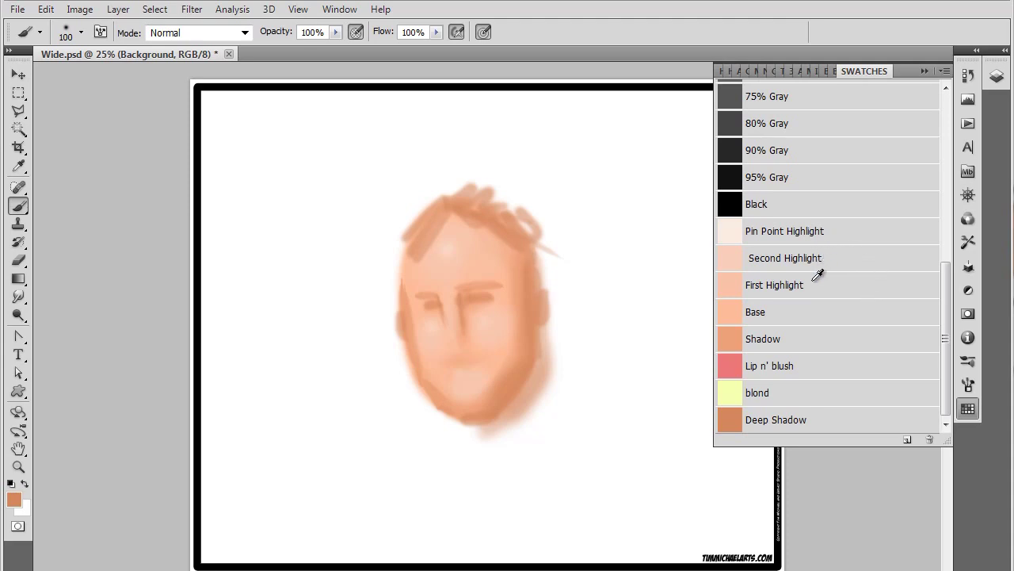
Paint a solid block of the Base colour beside the face using a size 250 brush with pen pressure off
{"action": "left_click", "coordinate": [809, 310]}
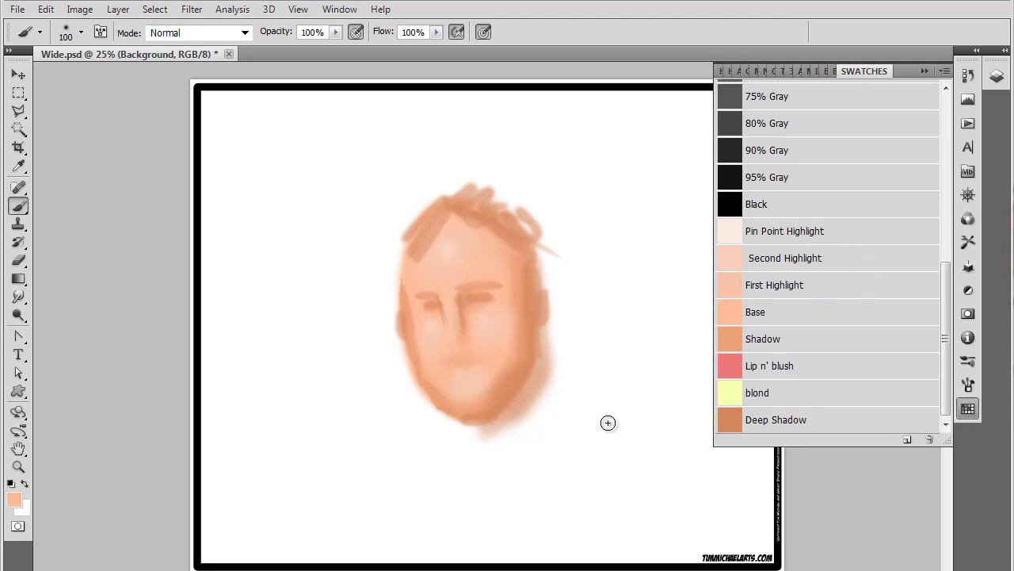
{"action": "key", "text": "bracketright"}
{"action": "key", "text": "bracketright"}
{"action": "key", "text": "bracketright"}
{"action": "key", "text": "bracketright"}
{"action": "key", "text": "bracketright"}
{"action": "mouse_move", "coordinate": [596, 473]}
{"action": "left_mouse_down"}
{"action": "mouse_move", "coordinate": [591, 487]}
{"action": "mouse_move", "coordinate": [630, 460]}
{"action": "left_mouse_up"}
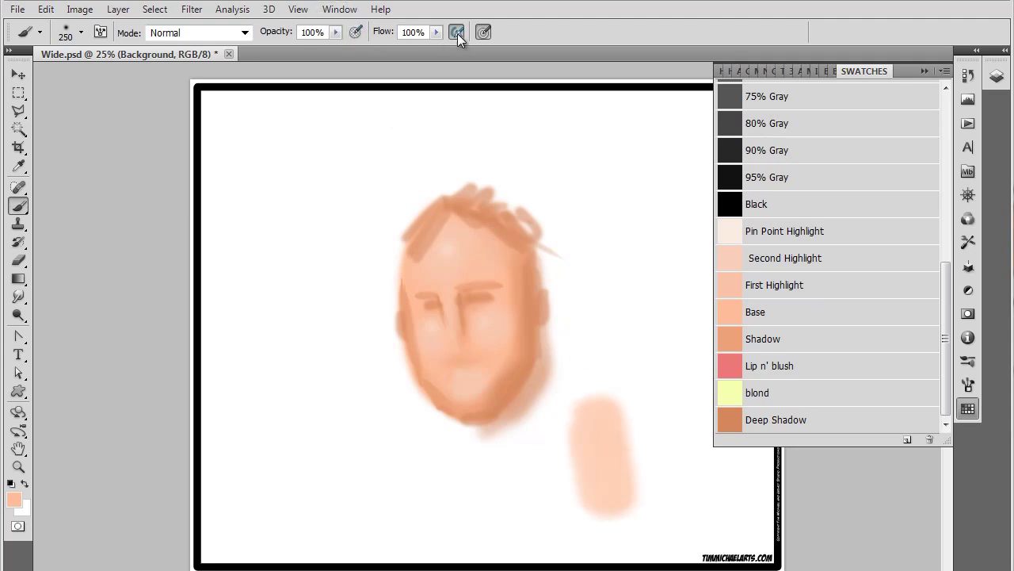
{"action": "mouse_move", "coordinate": [581, 431]}
{"action": "left_mouse_down"}
{"action": "mouse_move", "coordinate": [598, 431]}
{"action": "mouse_move", "coordinate": [632, 502]}
{"action": "mouse_move", "coordinate": [620, 453]}
{"action": "mouse_move", "coordinate": [582, 482]}
{"action": "mouse_move", "coordinate": [625, 498]}
{"action": "mouse_move", "coordinate": [641, 444]}
{"action": "mouse_move", "coordinate": [580, 450]}
{"action": "left_mouse_up"}
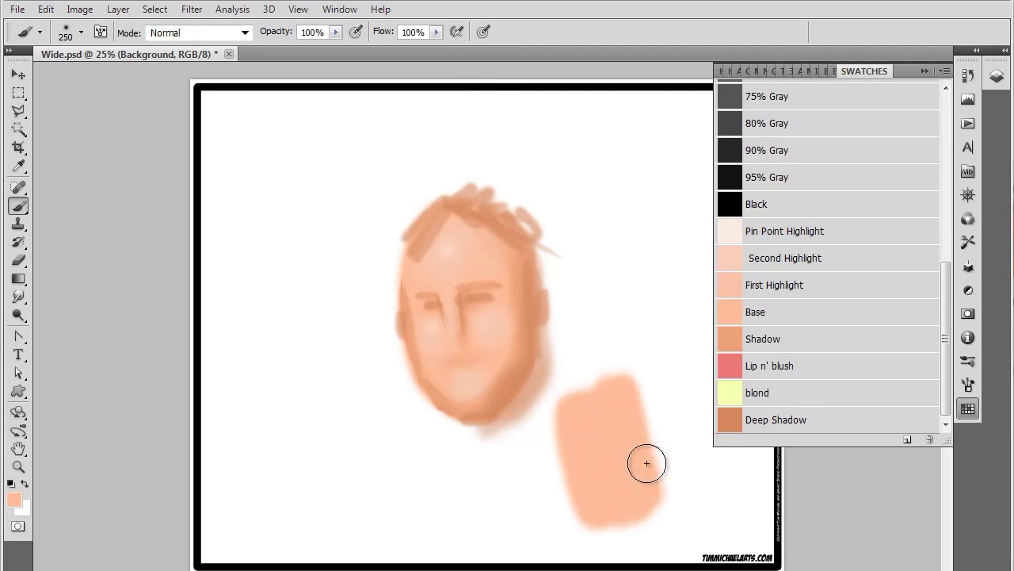
Paint adjoining strips of Shadow, First Highlight, Second Highlight and Pin Point Highlight across the Base block to form a tone palette
{"action": "left_click", "coordinate": [794, 331]}
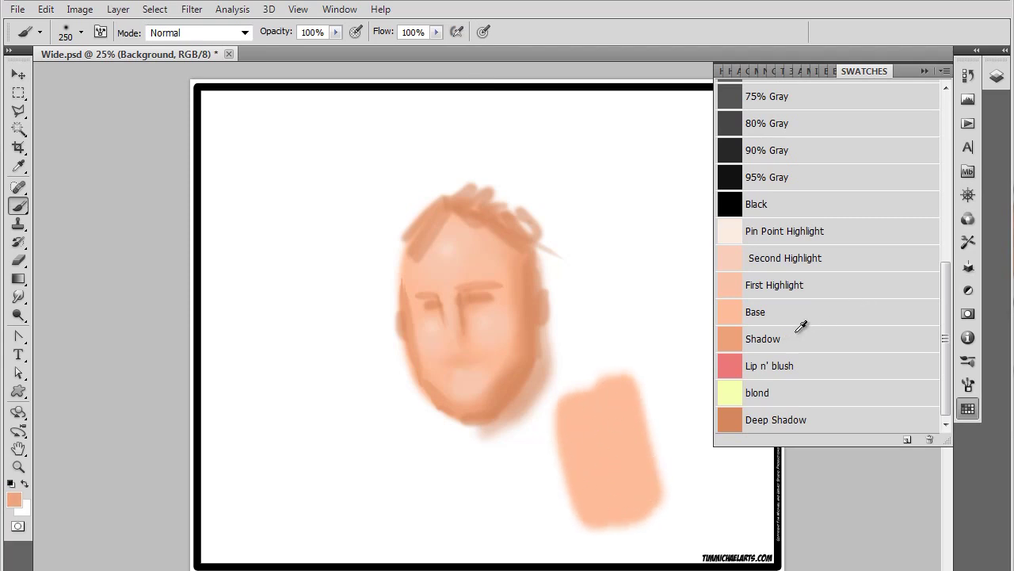
{"action": "mouse_move", "coordinate": [638, 376]}
{"action": "left_mouse_down"}
{"action": "mouse_move", "coordinate": [662, 499]}
{"action": "mouse_move", "coordinate": [608, 379]}
{"action": "mouse_move", "coordinate": [673, 476]}
{"action": "left_mouse_up"}
{"action": "left_click_drag", "start_coordinate": [793, 292], "coordinate": [794, 284]}
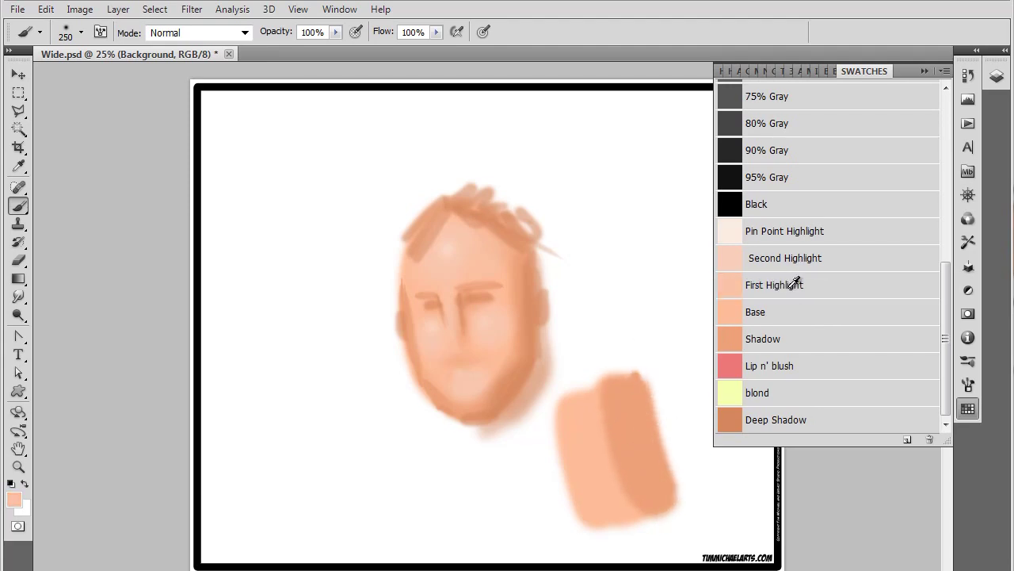
{"action": "mouse_move", "coordinate": [552, 417]}
{"action": "left_mouse_down"}
{"action": "mouse_move", "coordinate": [566, 502]}
{"action": "mouse_move", "coordinate": [585, 519]}
{"action": "left_mouse_up"}
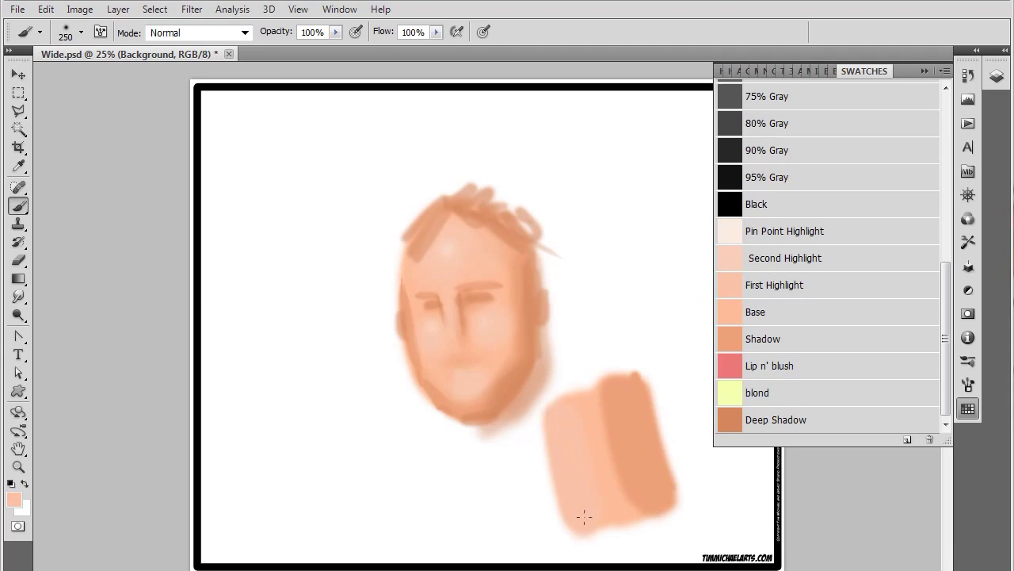
{"action": "left_click", "coordinate": [797, 256]}
{"action": "mouse_move", "coordinate": [564, 480]}
{"action": "left_mouse_down"}
{"action": "mouse_move", "coordinate": [555, 516]}
{"action": "mouse_move", "coordinate": [573, 439]}
{"action": "mouse_move", "coordinate": [576, 460]}
{"action": "mouse_move", "coordinate": [543, 514]}
{"action": "mouse_move", "coordinate": [533, 444]}
{"action": "left_mouse_up"}
{"action": "left_click", "coordinate": [802, 231]}
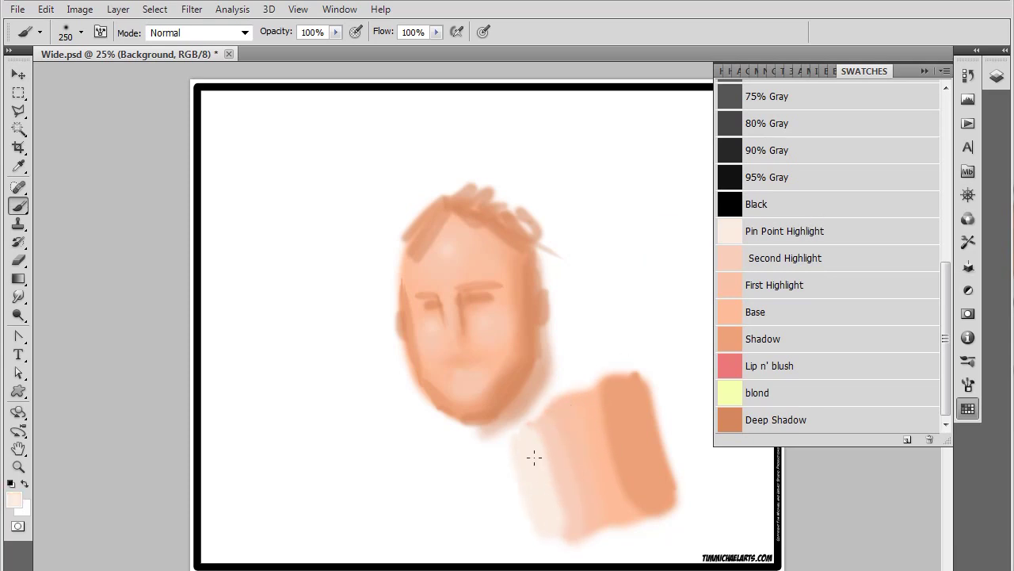
Dab Pin Point Highlight spots on both cheeks, the forehead and the tip of the nose
{"action": "left_click", "coordinate": [485, 315]}
{"action": "left_click", "coordinate": [446, 245]}
{"action": "left_click", "coordinate": [431, 325]}
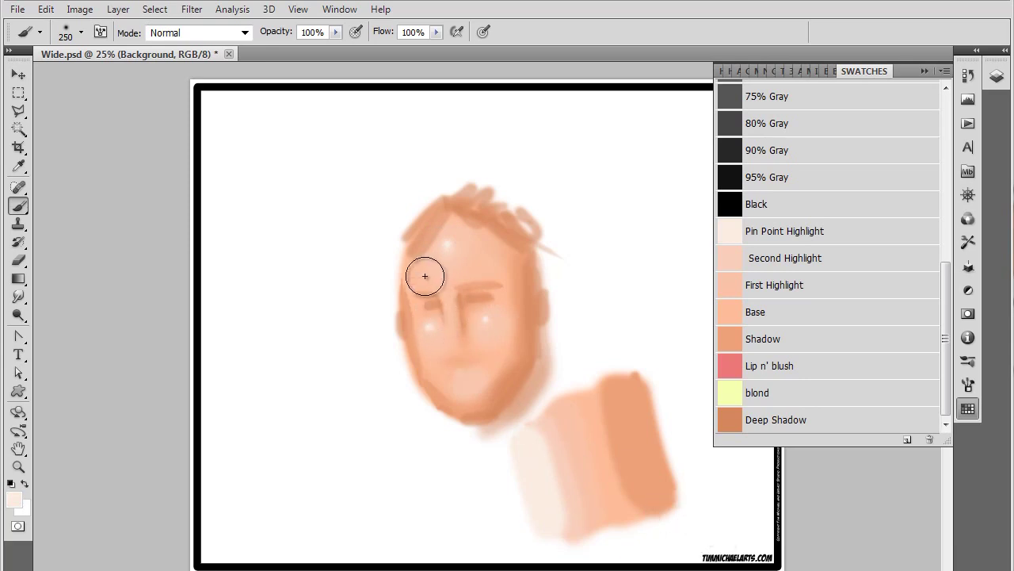
{"action": "left_click", "coordinate": [456, 335]}
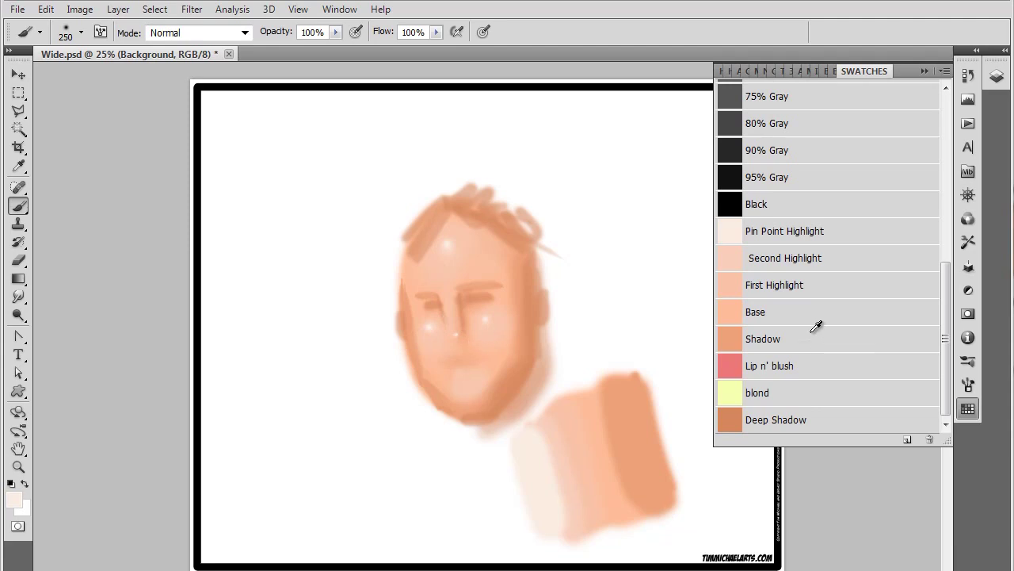
Add a Deep Shadow strip along the dark edge of the painted tone palette
{"action": "left_click", "coordinate": [794, 417]}
{"action": "mouse_move", "coordinate": [652, 415]}
{"action": "left_mouse_down"}
{"action": "mouse_move", "coordinate": [661, 476]}
{"action": "mouse_move", "coordinate": [684, 516]}
{"action": "left_mouse_up"}
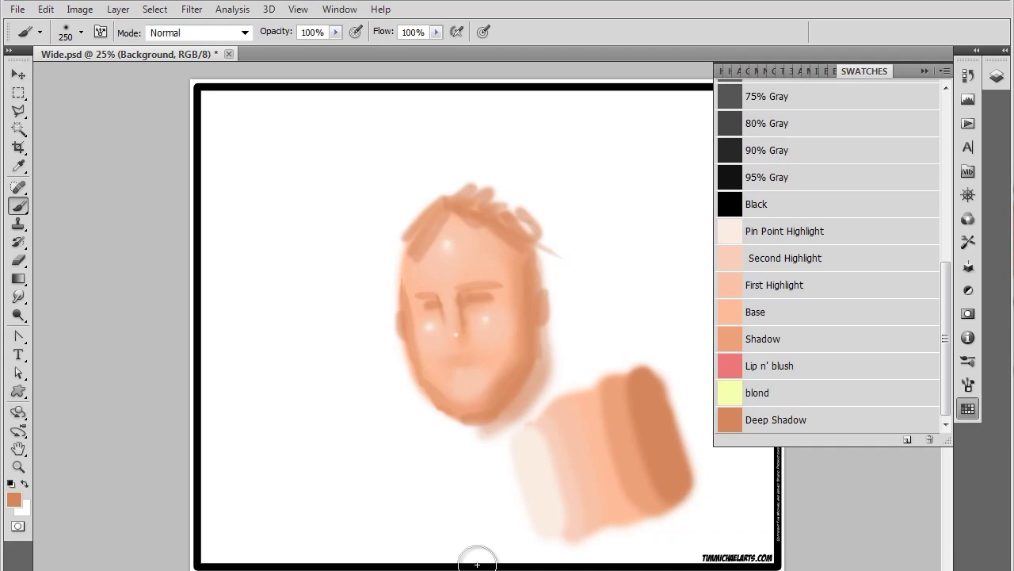
Sample the base tone from the painted palette and paint a filled round shape in the blank area left of the face
{"action": "left_click", "coordinate": [599, 441], "text": "alt"}
{"action": "mouse_move", "coordinate": [313, 447]}
{"action": "left_mouse_down"}
{"action": "mouse_move", "coordinate": [341, 485]}
{"action": "mouse_move", "coordinate": [305, 480]}
{"action": "mouse_move", "coordinate": [351, 477]}
{"action": "left_mouse_up"}
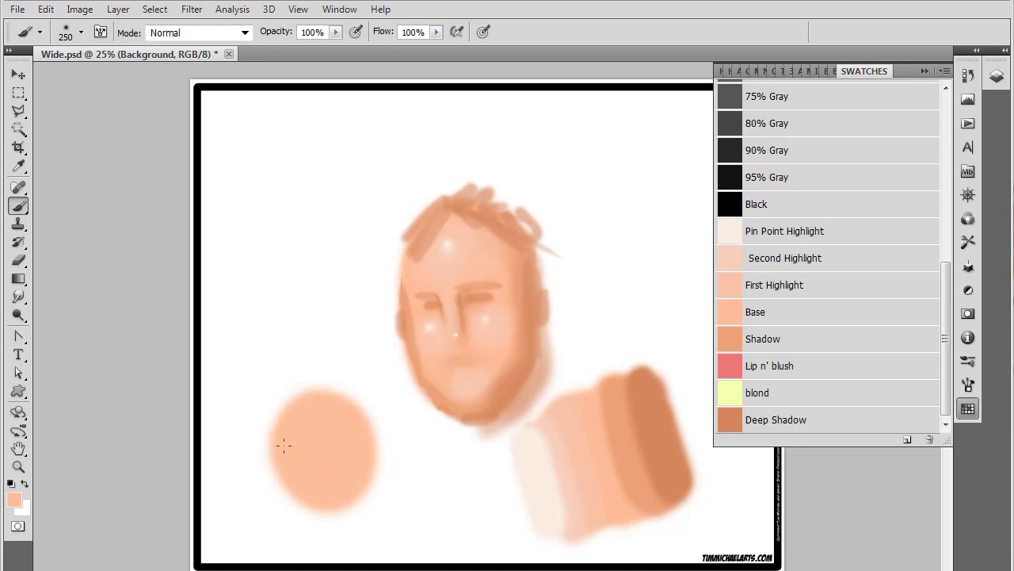
Round out the base shape left of the face and layer sampled first and second highlight tones over its centre
{"action": "left_click_drag", "start_coordinate": [283, 446], "coordinate": [273, 476]}
{"action": "left_click", "coordinate": [581, 456], "text": "alt"}
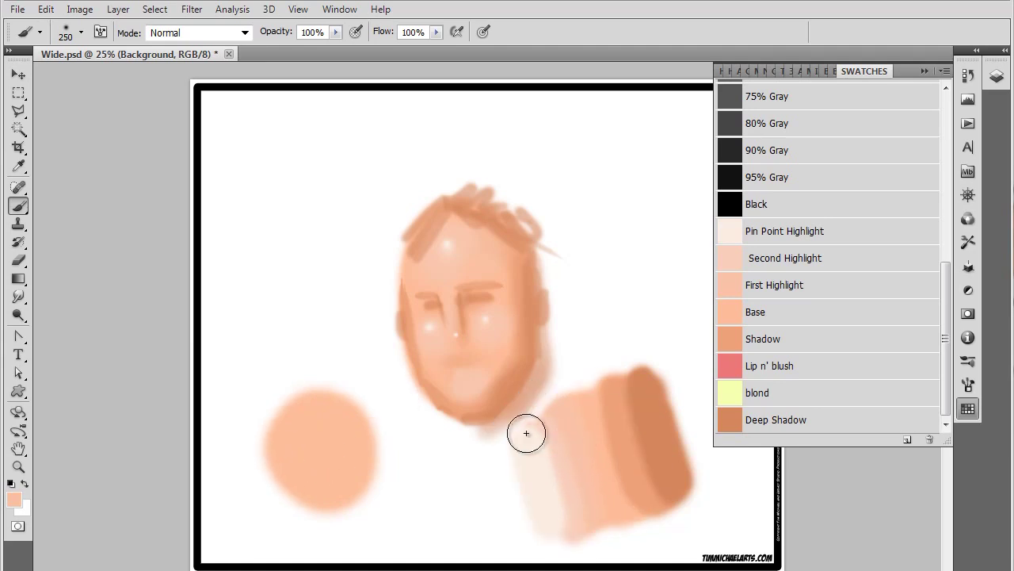
{"action": "left_click", "coordinate": [561, 458], "text": "alt"}
{"action": "left_click_drag", "start_coordinate": [317, 446], "coordinate": [310, 442]}
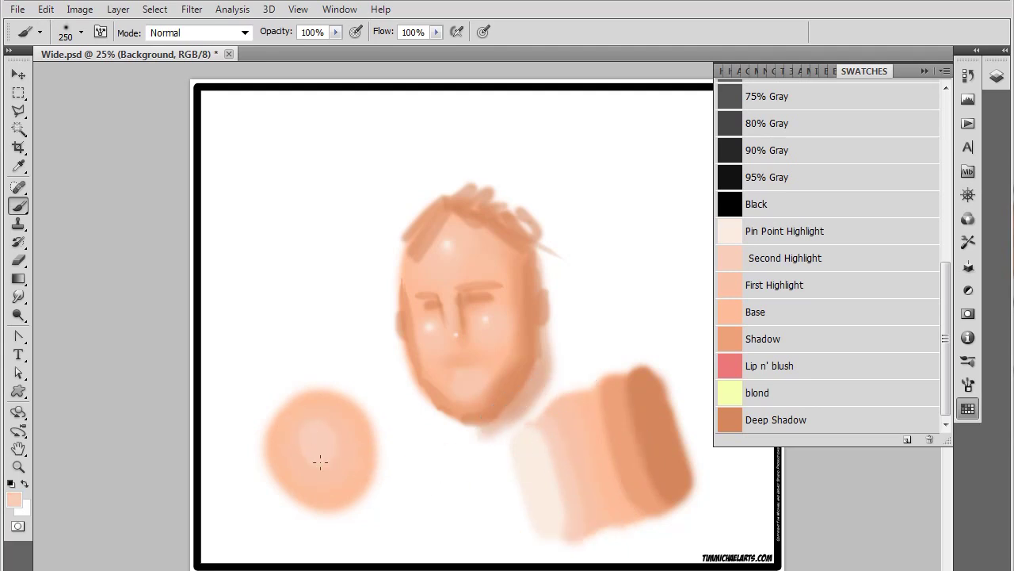
Undo the last highlight marks, then repaint the second highlight and dab a small pin point highlight on the round shape's upper left
{"action": "left_click", "coordinate": [533, 459], "text": "alt"}
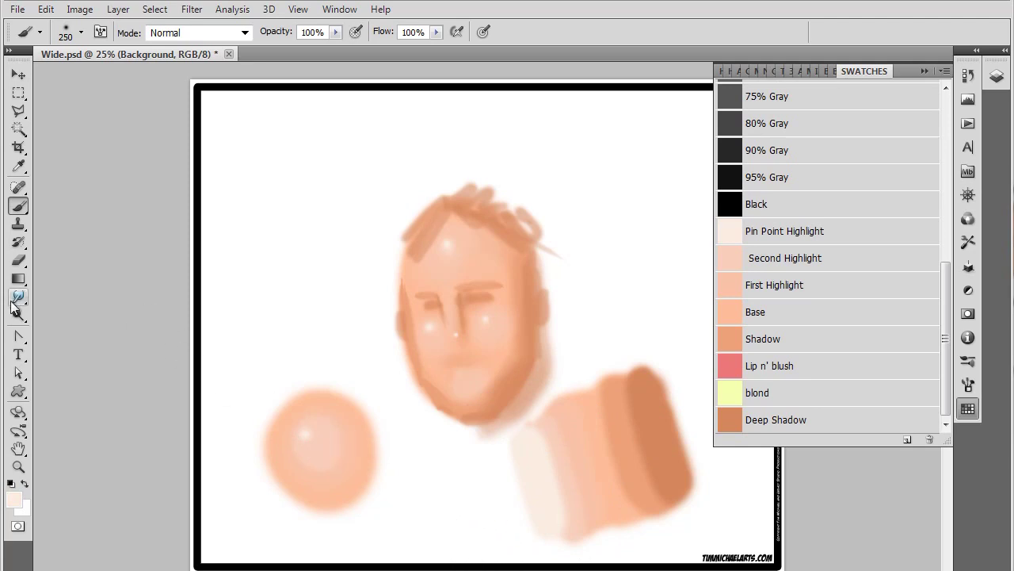
{"action": "key", "text": "ctrl+z"}
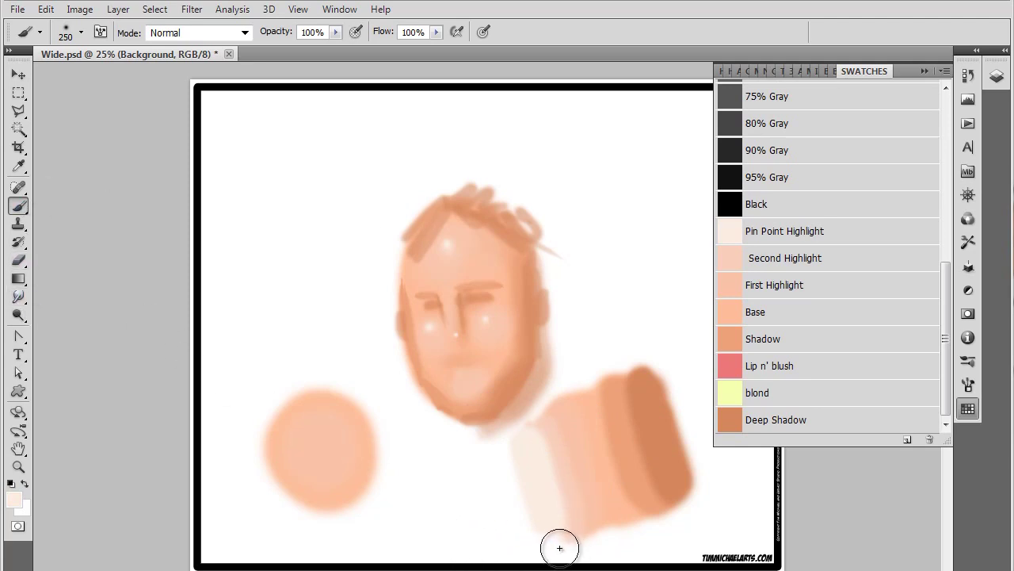
{"action": "left_click", "coordinate": [564, 457], "text": "alt"}
{"action": "mouse_move", "coordinate": [314, 430]}
{"action": "left_mouse_down"}
{"action": "mouse_move", "coordinate": [306, 431]}
{"action": "mouse_move", "coordinate": [309, 451]}
{"action": "left_mouse_up"}
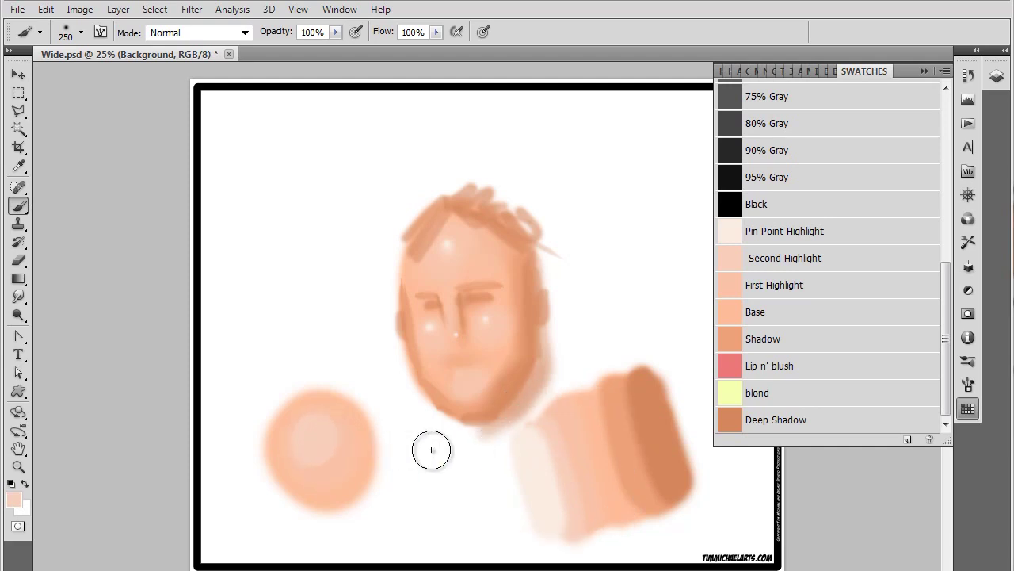
{"action": "left_click", "coordinate": [543, 469], "text": "alt"}
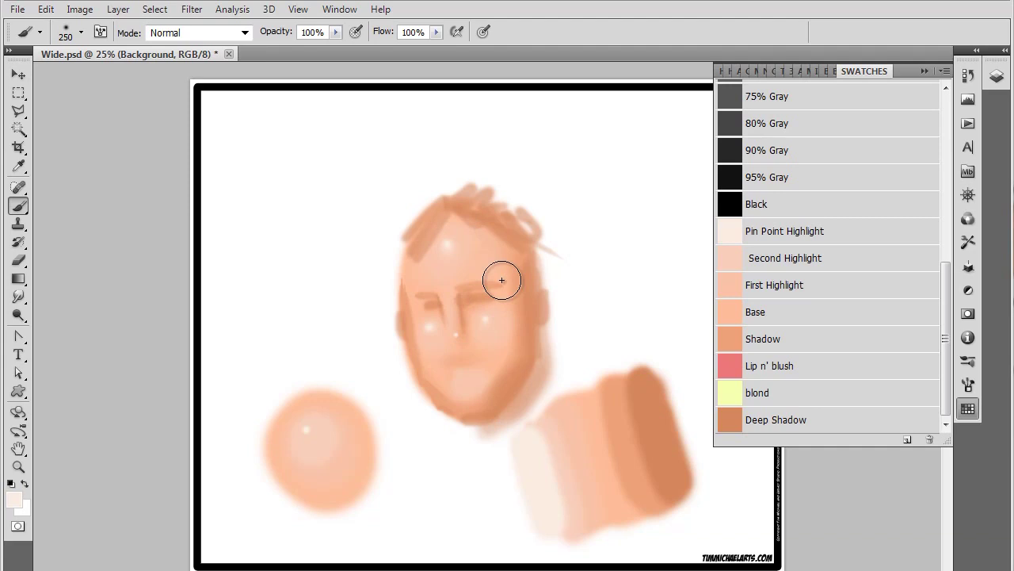
Sample the base tone from the painted palette and paint a second filled round shape in the blank area right of the head
{"action": "left_click", "coordinate": [603, 433], "text": "alt"}
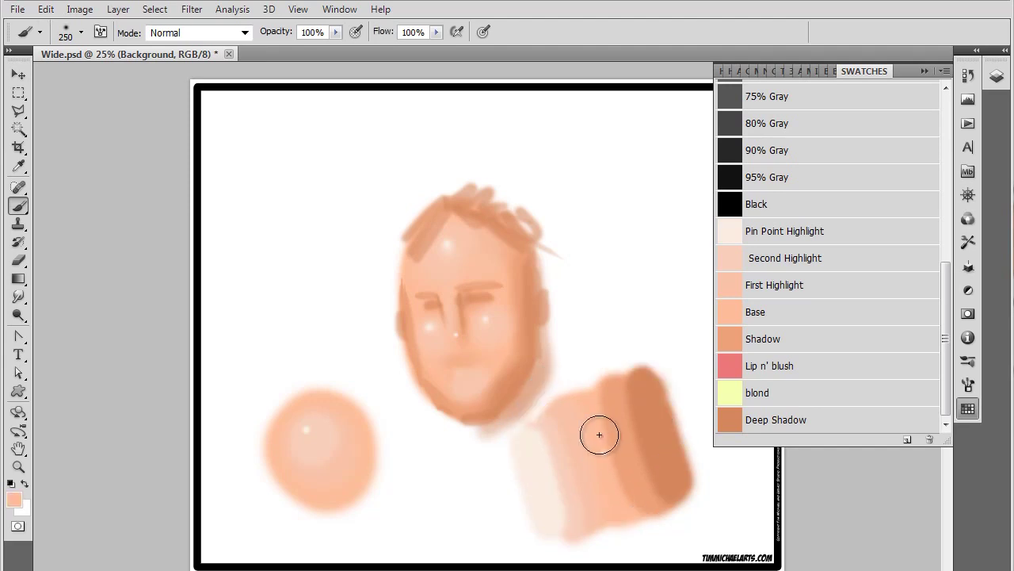
{"action": "mouse_move", "coordinate": [591, 262]}
{"action": "left_mouse_down"}
{"action": "mouse_move", "coordinate": [625, 296]}
{"action": "mouse_move", "coordinate": [621, 243]}
{"action": "mouse_move", "coordinate": [606, 263]}
{"action": "mouse_move", "coordinate": [631, 290]}
{"action": "left_mouse_up"}
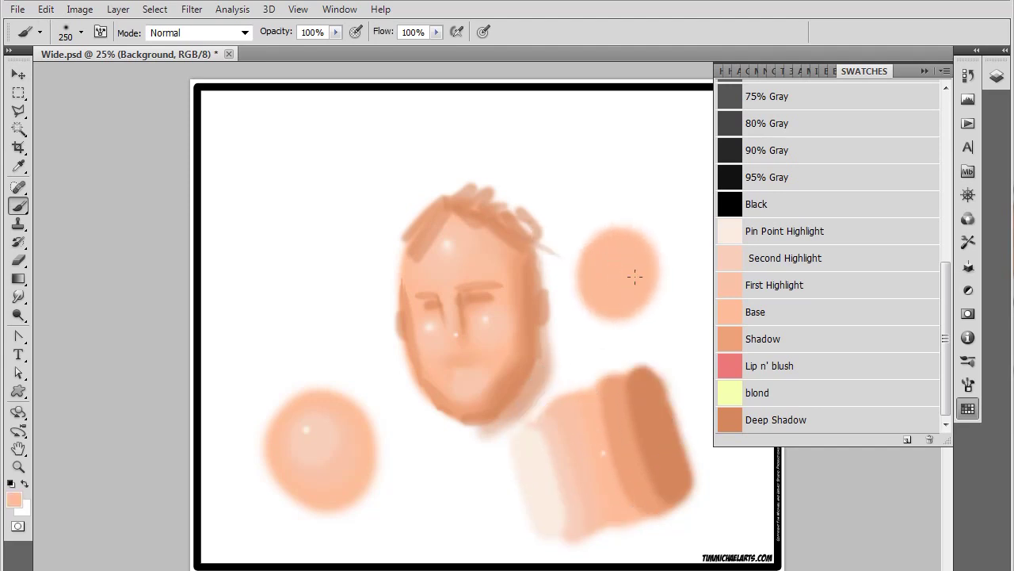
{"action": "left_click_drag", "start_coordinate": [626, 247], "coordinate": [602, 272]}
Layer sampled shadow and deep shadow tones as successively smaller round patches inside the shape right of the head
{"action": "left_click", "coordinate": [617, 425], "text": "alt"}
{"action": "mouse_move", "coordinate": [618, 276]}
{"action": "left_mouse_down"}
{"action": "mouse_move", "coordinate": [627, 267]}
{"action": "mouse_move", "coordinate": [624, 298]}
{"action": "left_mouse_up"}
{"action": "left_click", "coordinate": [663, 415], "text": "alt"}
{"action": "left_click_drag", "start_coordinate": [611, 254], "coordinate": [617, 275]}
Choose a darker brown foreground colour and dab it with the Brush at the centre of the shadowed round shape
{"action": "key", "text": "i"}
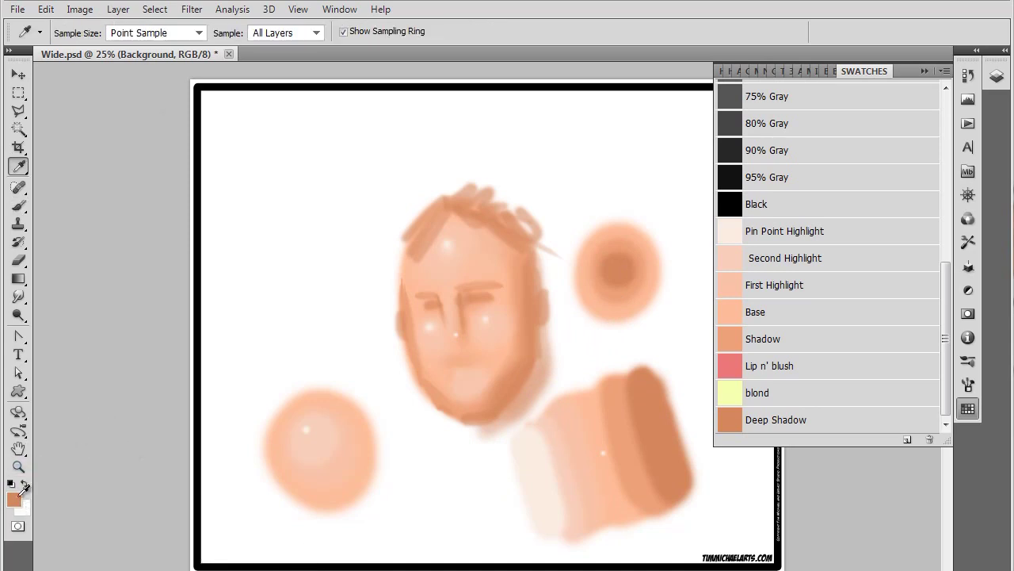
{"action": "left_click", "coordinate": [15, 498]}
{"action": "left_click", "coordinate": [292, 220]}
{"action": "left_click", "coordinate": [512, 150]}
{"action": "key", "text": "b"}
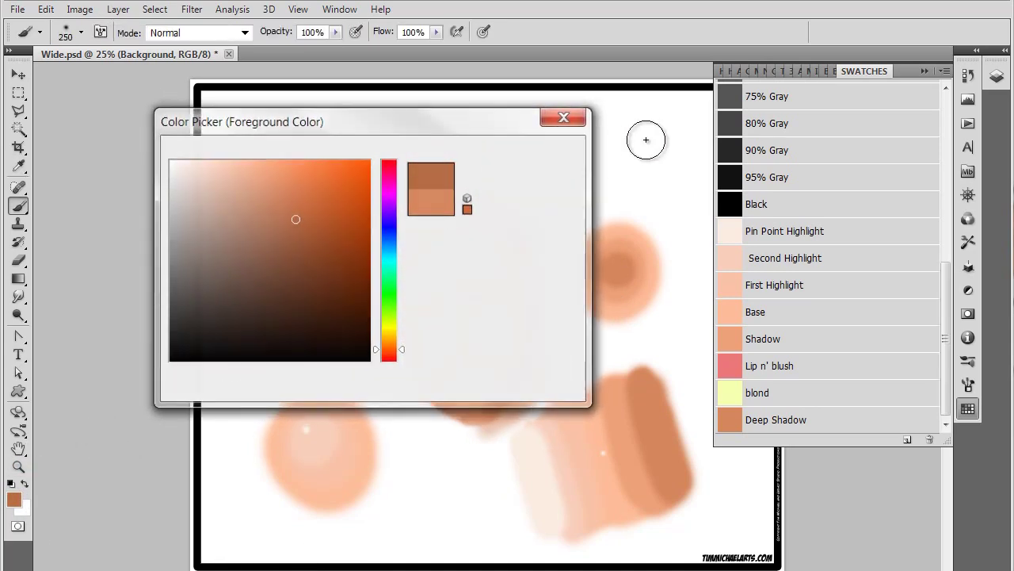
{"action": "left_click", "coordinate": [623, 272]}
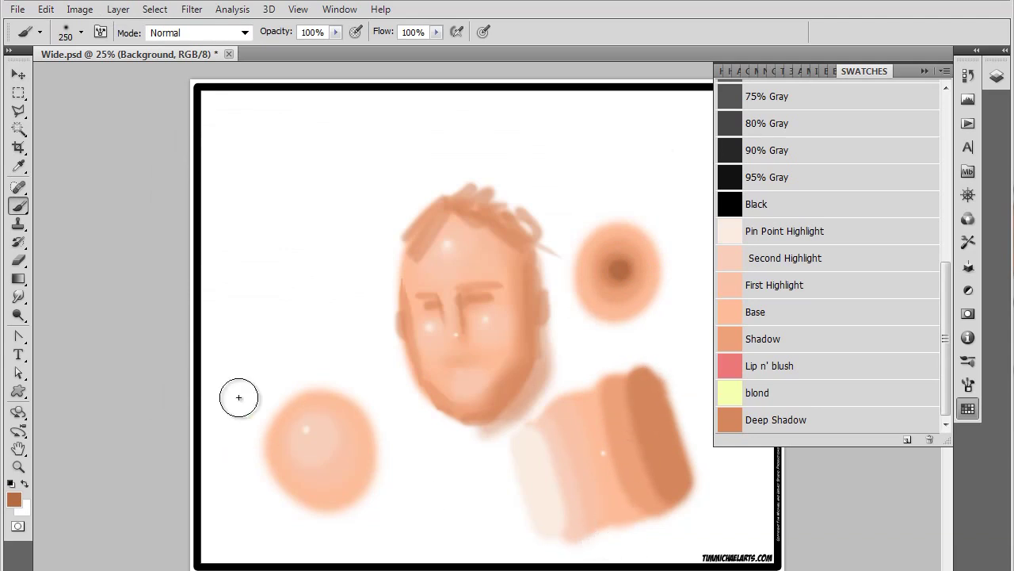
Blend the concentric shadow tones of the round shape right of the head using the Mixer Brush enlarged to size 500
{"action": "right_click", "coordinate": [28, 205]}
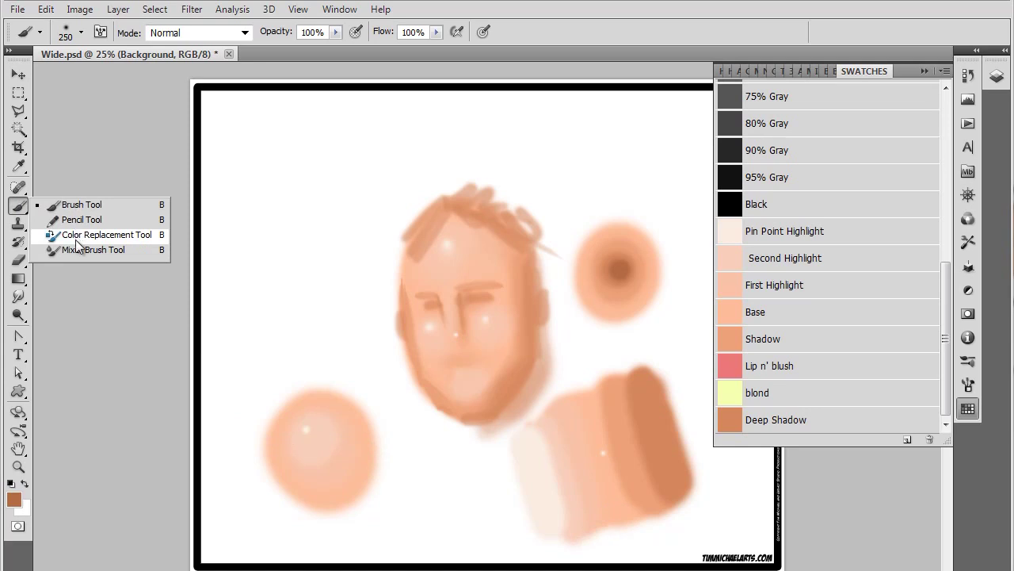
{"action": "left_click", "coordinate": [76, 249]}
{"action": "key", "text": "bracketright"}
{"action": "key", "text": "bracketright"}
{"action": "key", "text": "bracketright"}
{"action": "key", "text": "bracketright"}
{"action": "key", "text": "bracketright"}
{"action": "key", "text": "bracketright"}
{"action": "key", "text": "bracketright"}
{"action": "key", "text": "bracketright"}
{"action": "key", "text": "bracketright"}
{"action": "key", "text": "bracketright"}
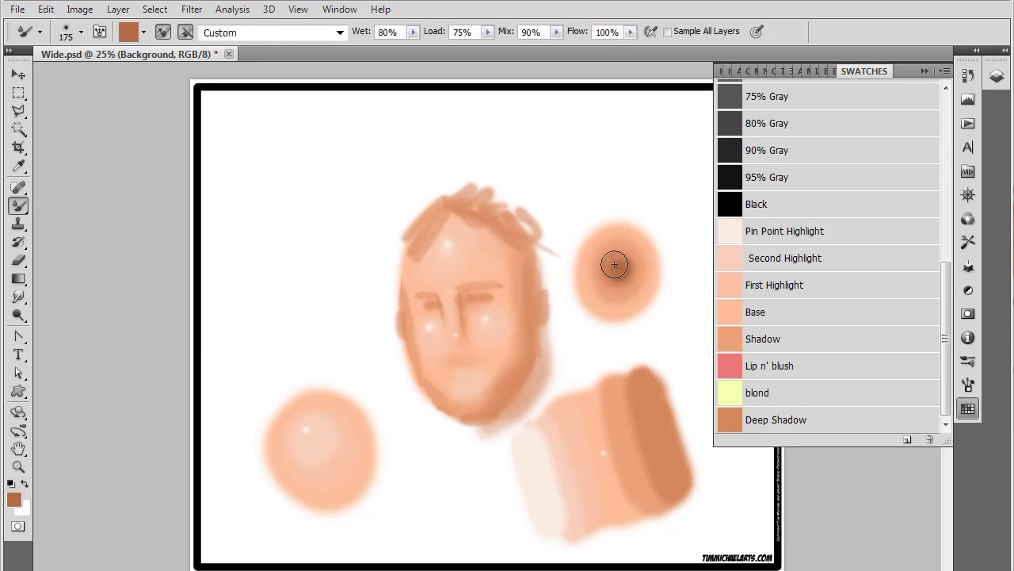
{"action": "left_click_drag", "start_coordinate": [614, 264], "coordinate": [621, 288]}
{"action": "left_click_drag", "start_coordinate": [613, 256], "coordinate": [620, 287]}
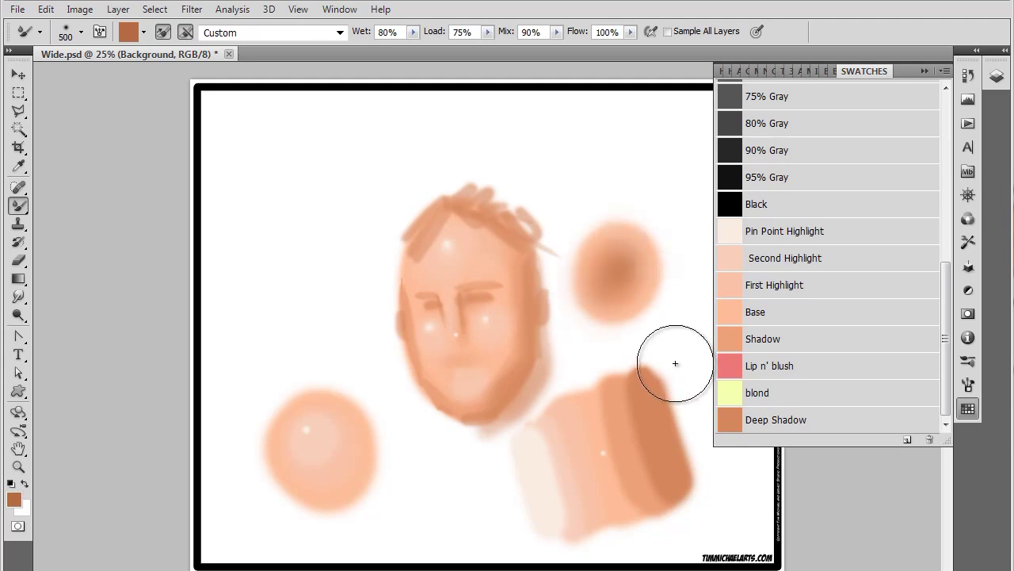
{"action": "scroll", "coordinate": [604, 436], "scroll_direction": "down", "scroll_amount": 2}
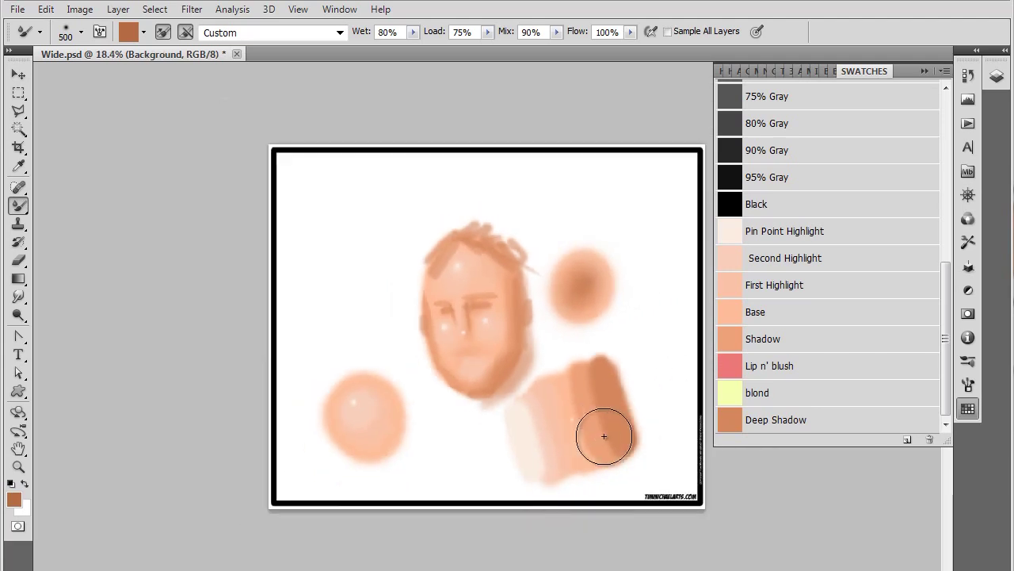